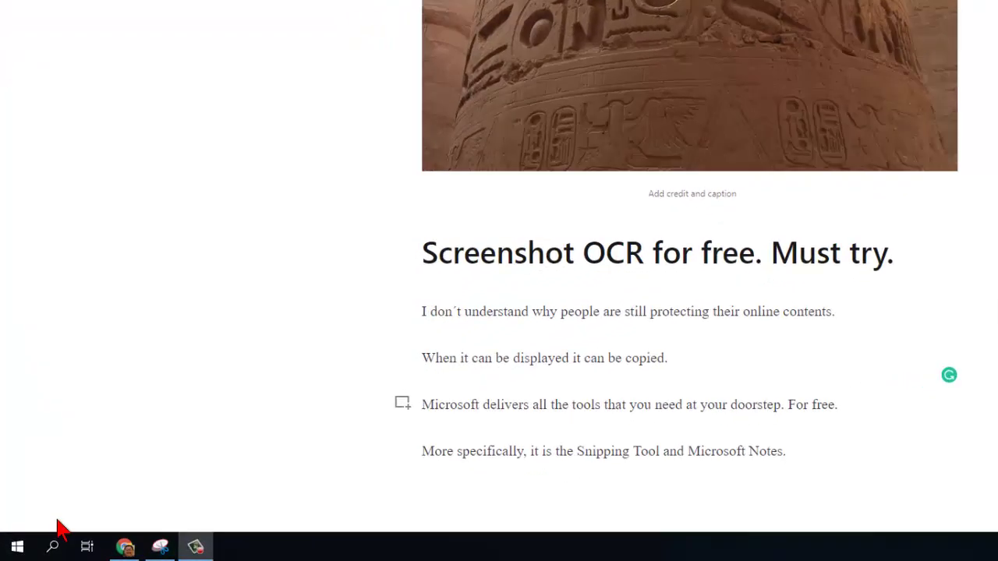
# Step: Search Windows for the Snipping Tool and open it
pyautogui.click(58, 547)
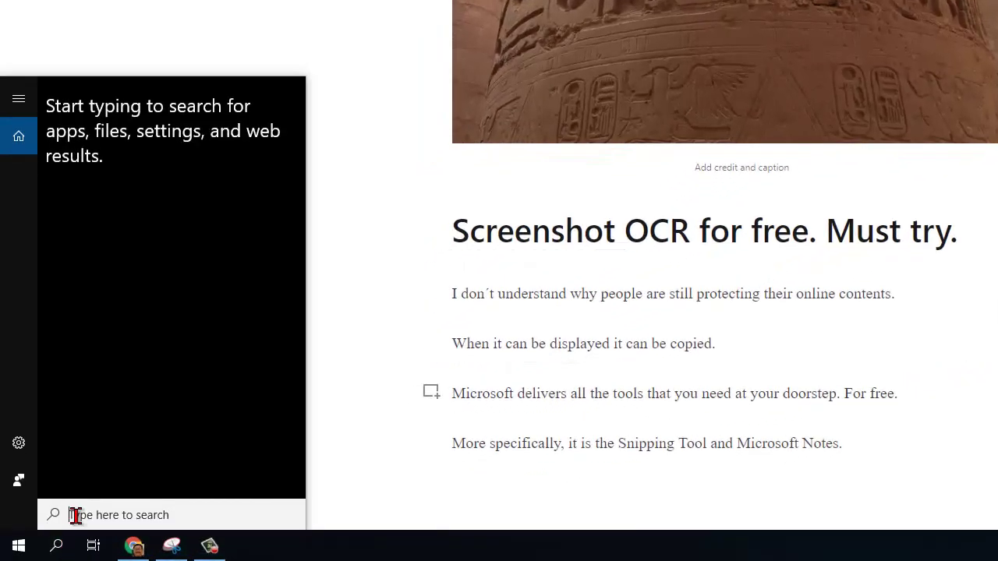
pyautogui.write('sn')
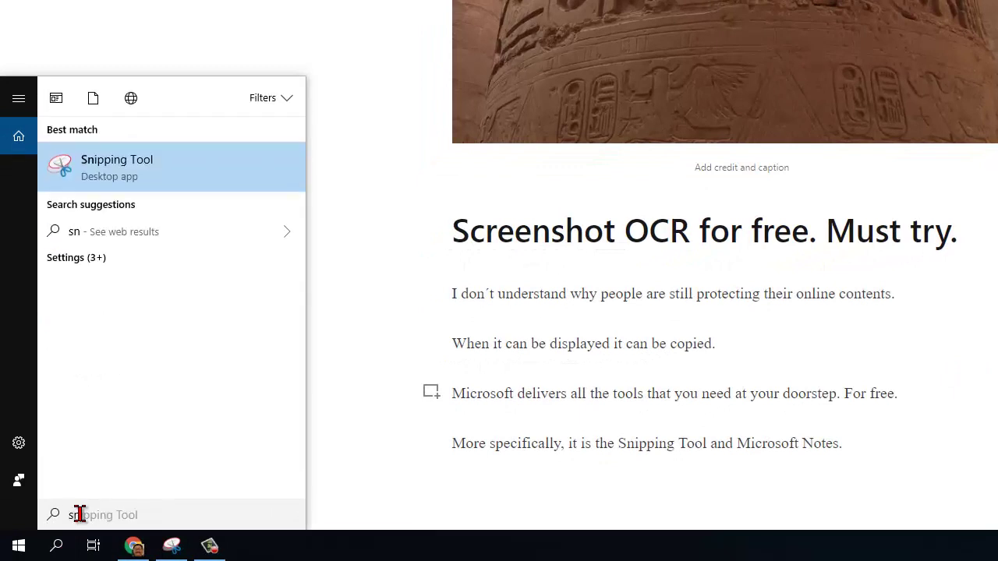
pyautogui.write('ip')
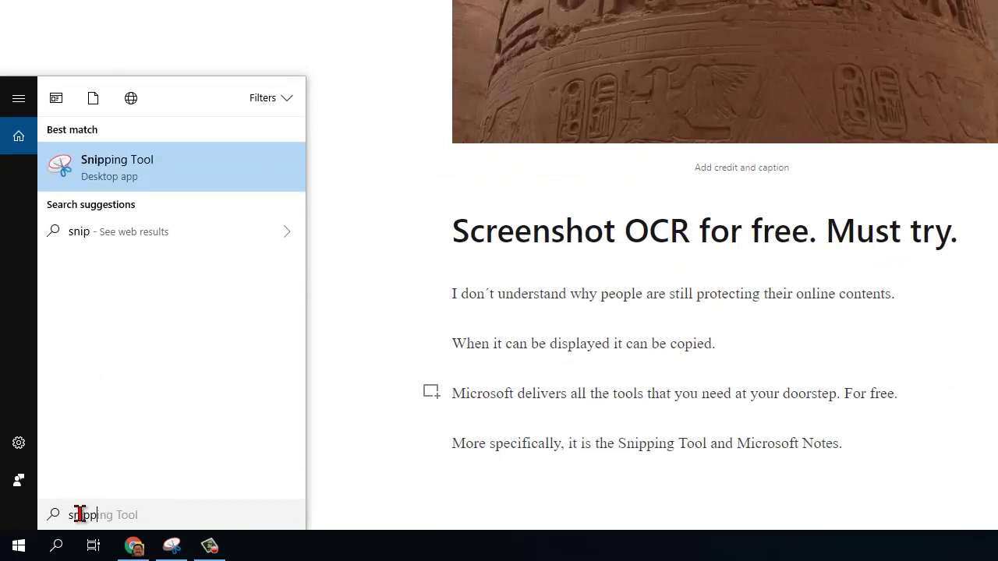
pyautogui.write('p')
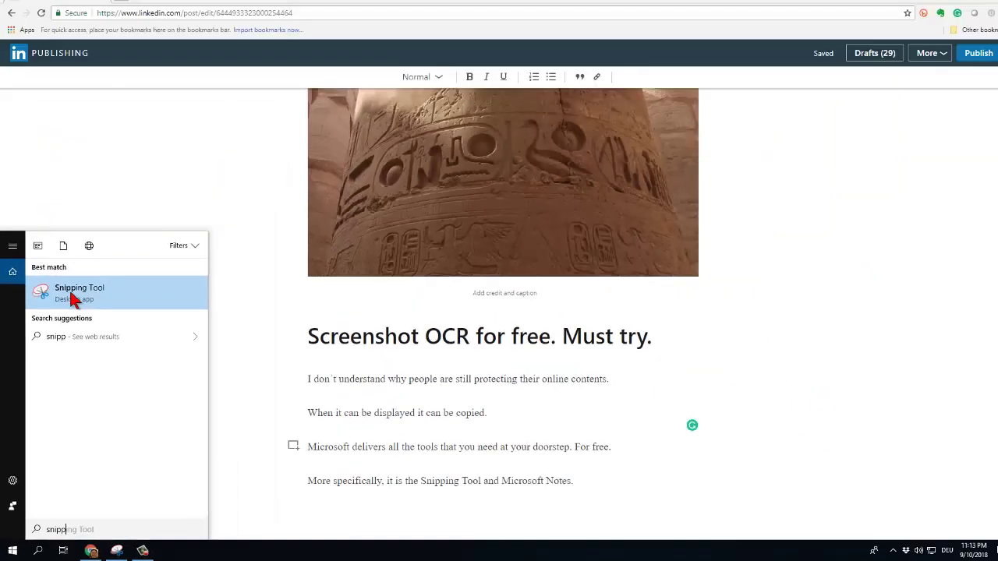
pyautogui.click(72, 294)
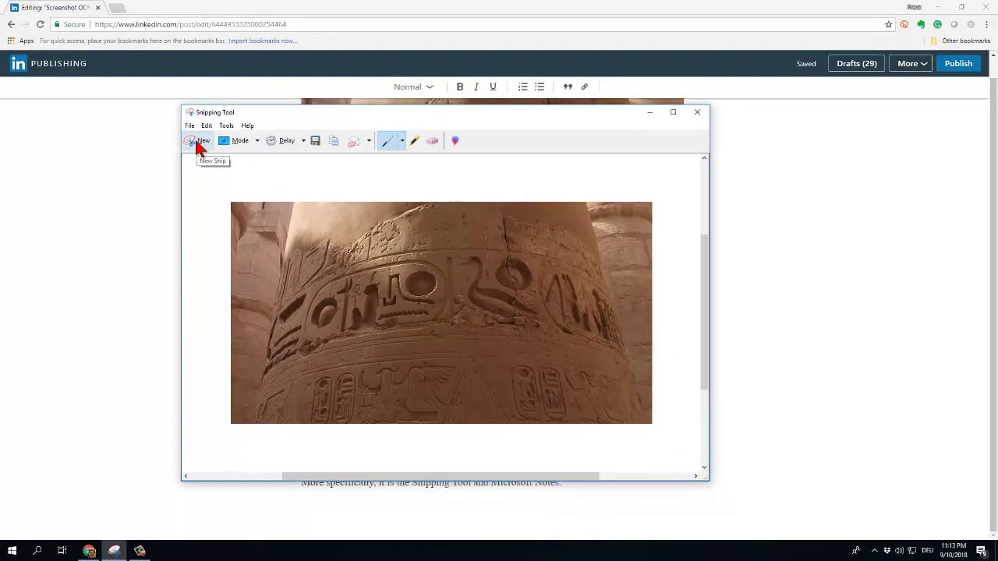
# Step: Capture a new snip of the article's heading and four paragraphs, and move the snip window clear of the article text
pyautogui.click(137, 54)
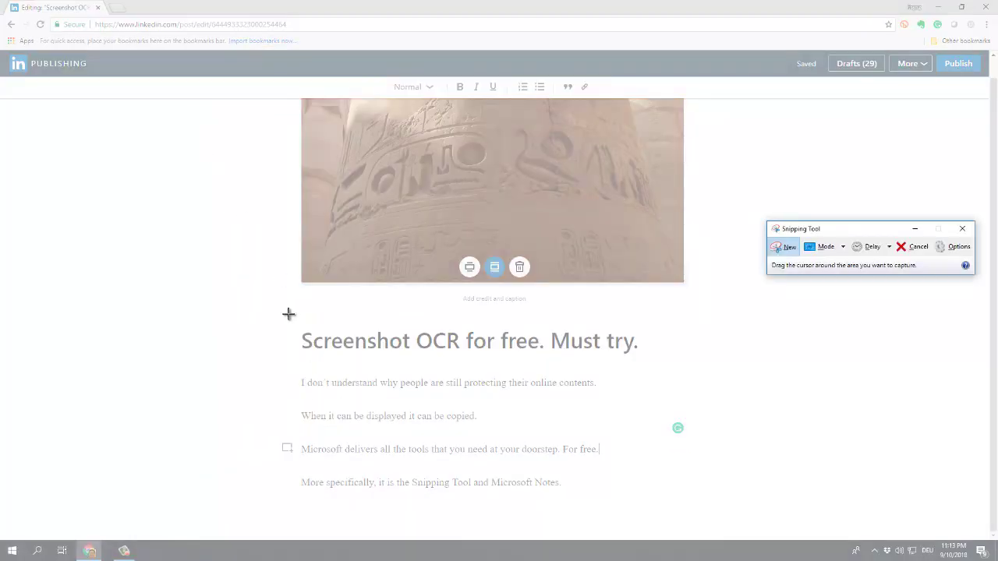
pyautogui.moveTo(295, 318); pyautogui.dragTo(649, 504)
pyautogui.moveTo(362, 201); pyautogui.dragTo(624, 104)
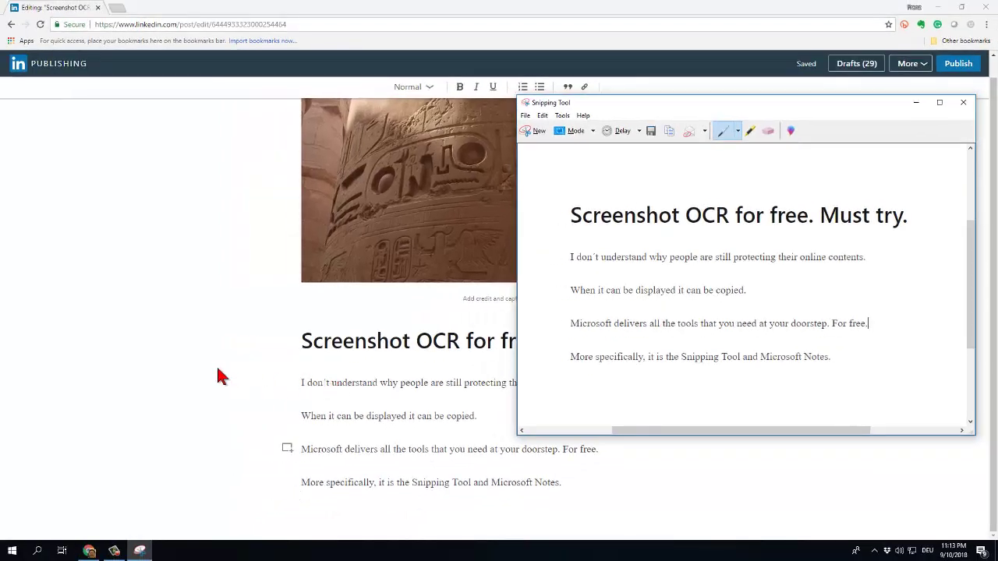
# Step: Select the article's heading and body paragraphs in the browser, clear the selection and return to the Snipping Tool
pyautogui.click(328, 383)
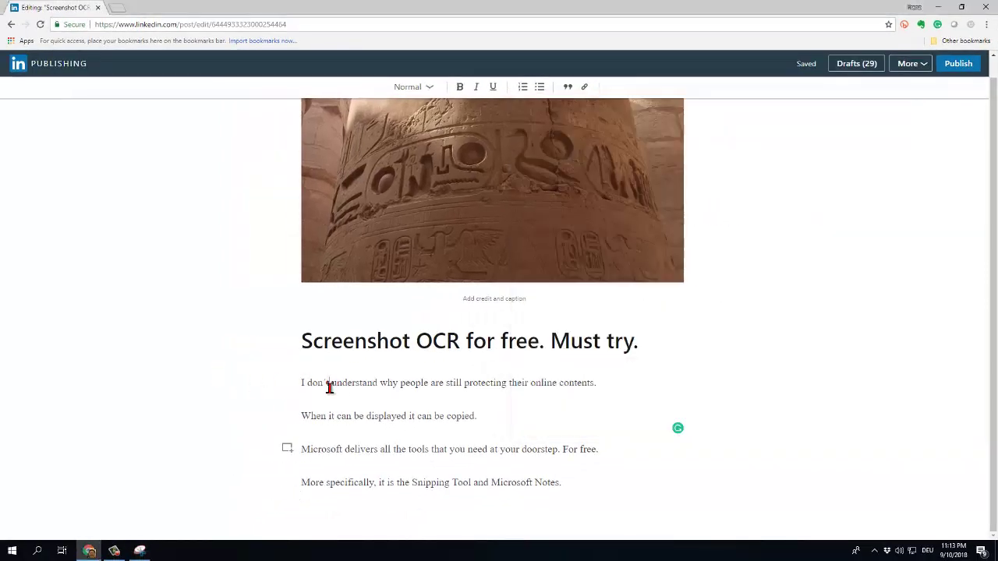
pyautogui.moveTo(303, 340); pyautogui.dragTo(648, 476)
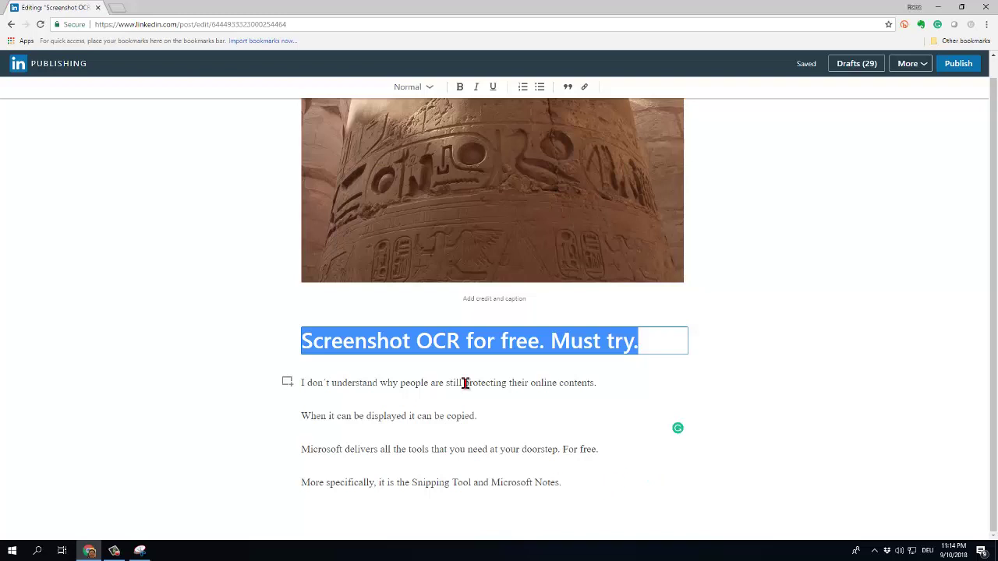
pyautogui.moveTo(468, 379); pyautogui.dragTo(294, 385)
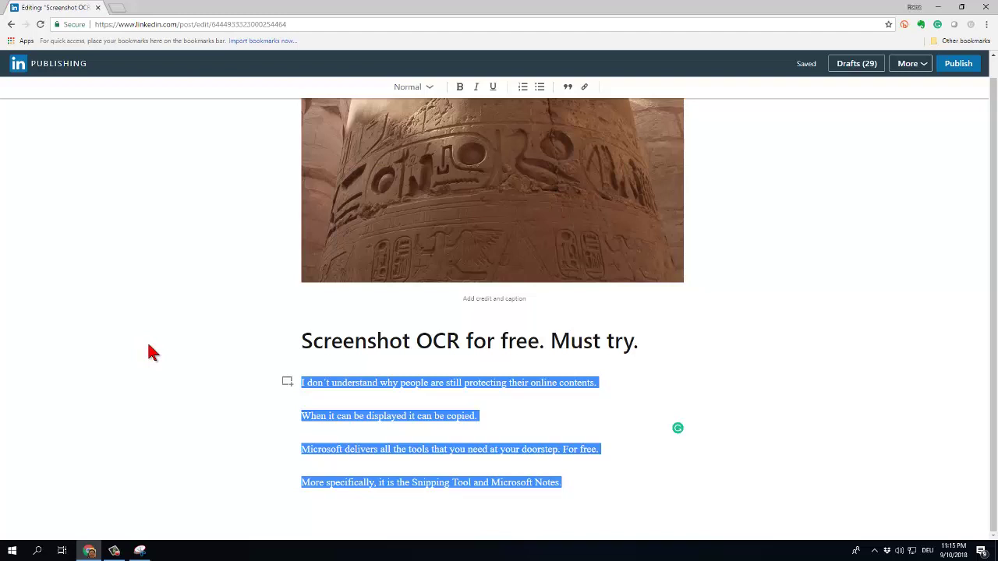
pyautogui.click(152, 352)
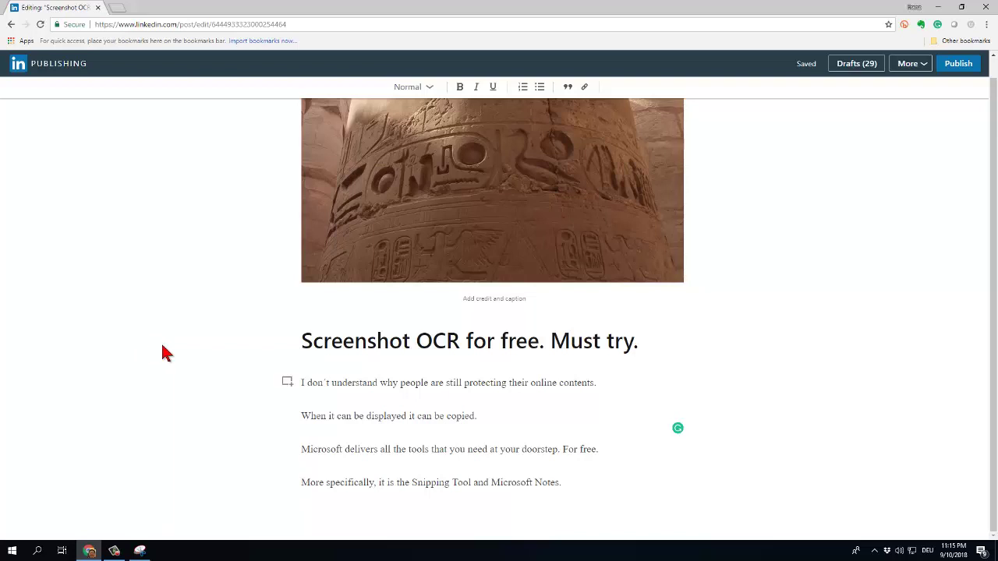
pyautogui.hotkey('alt', 'Tab')
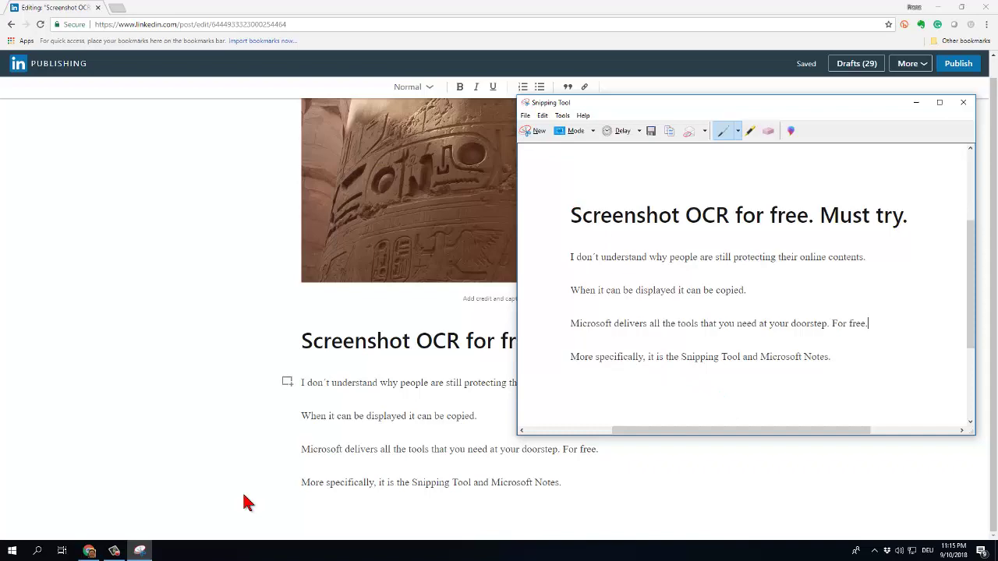
# Step: Search Windows for the note-taking app and open OneNote 2016
pyautogui.click(38, 551)
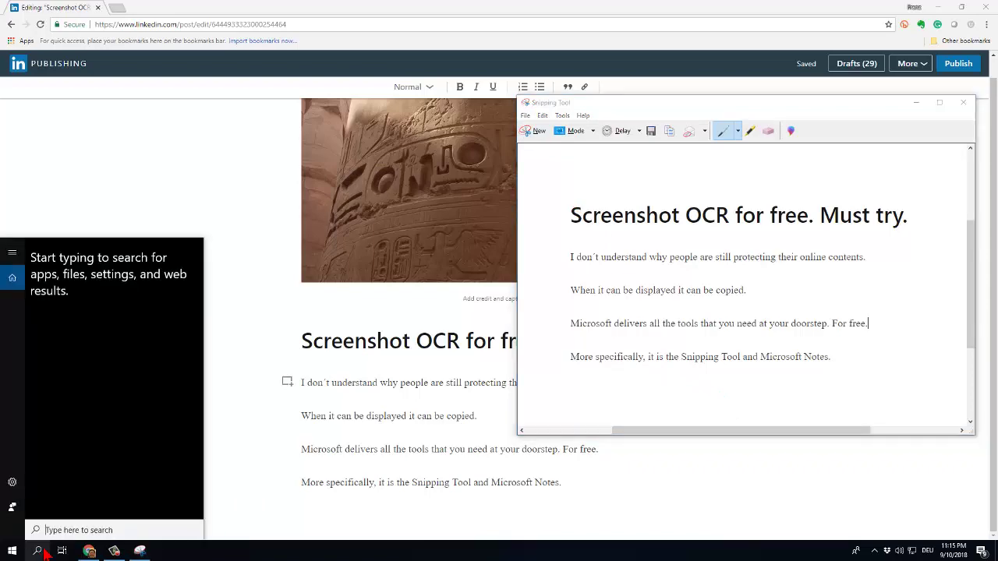
pyautogui.write('note')
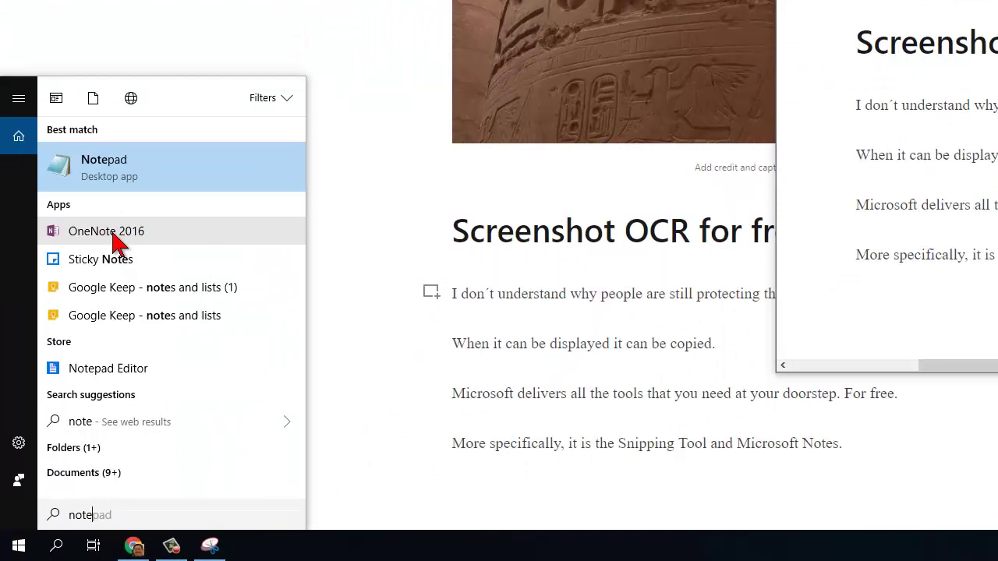
pyautogui.click(113, 234)
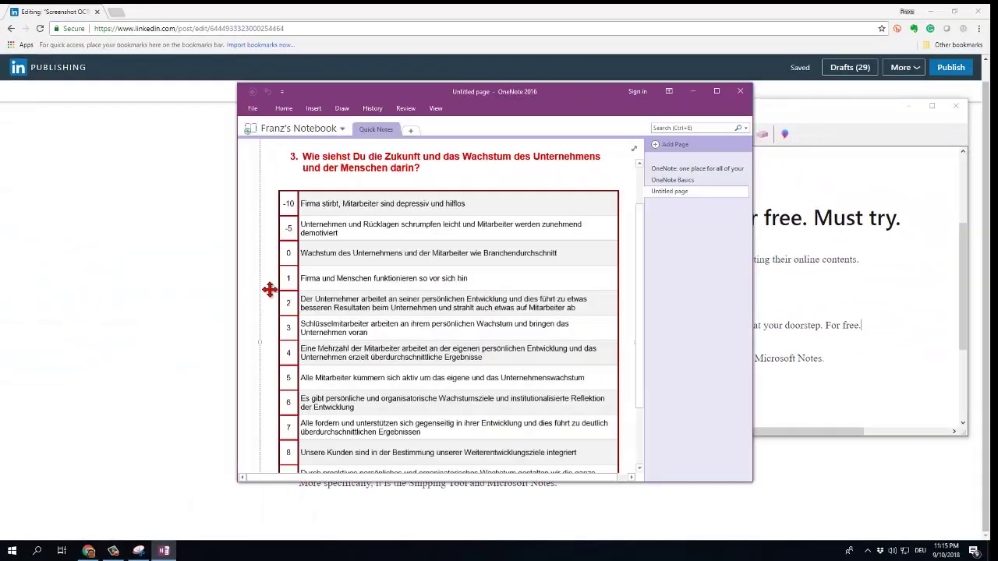
# Step: Add a new section with its default name to the notebook and paste the captured snip onto its page
pyautogui.click(410, 130)
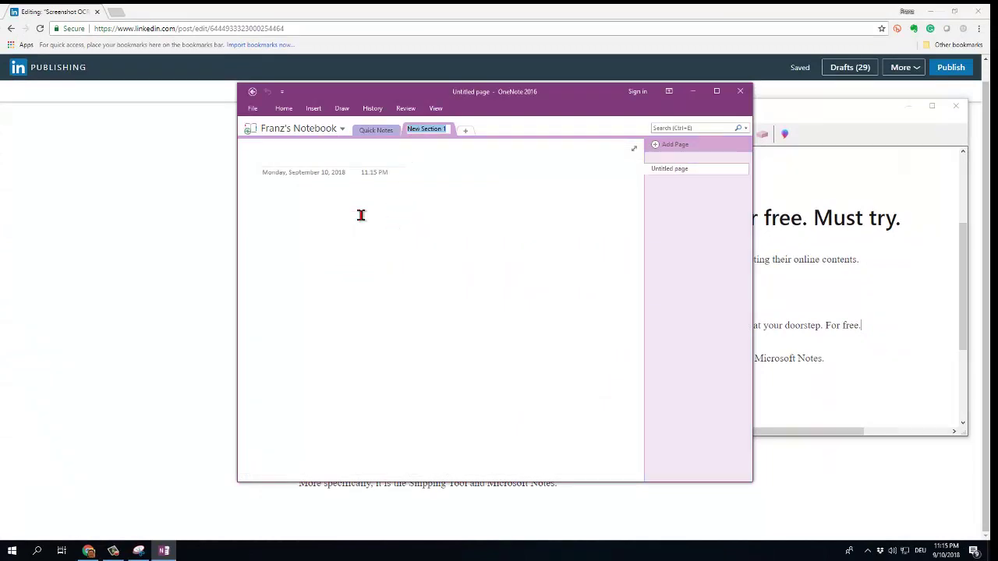
pyautogui.press('Return')
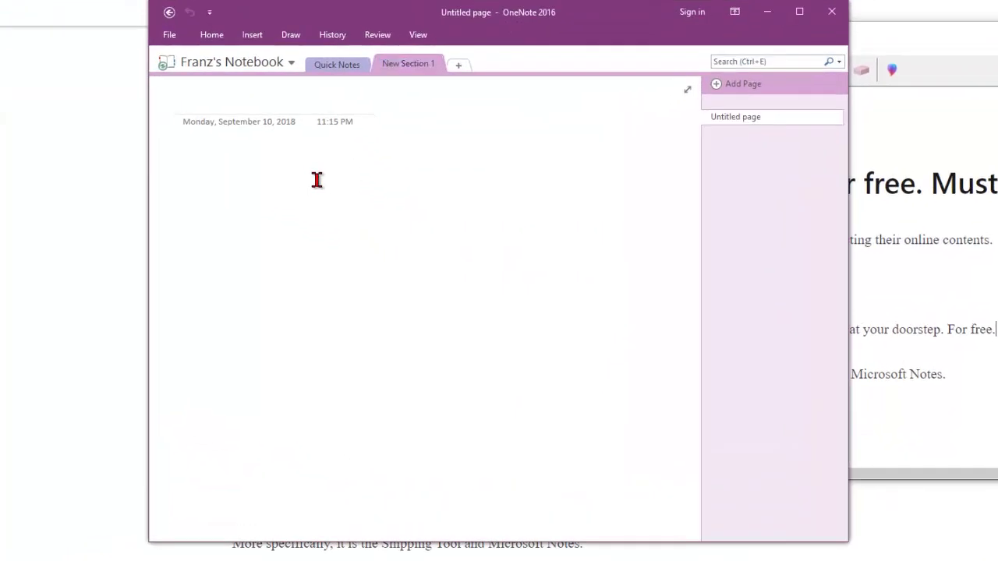
pyautogui.rightClick(317, 181)
pyautogui.click(336, 236)
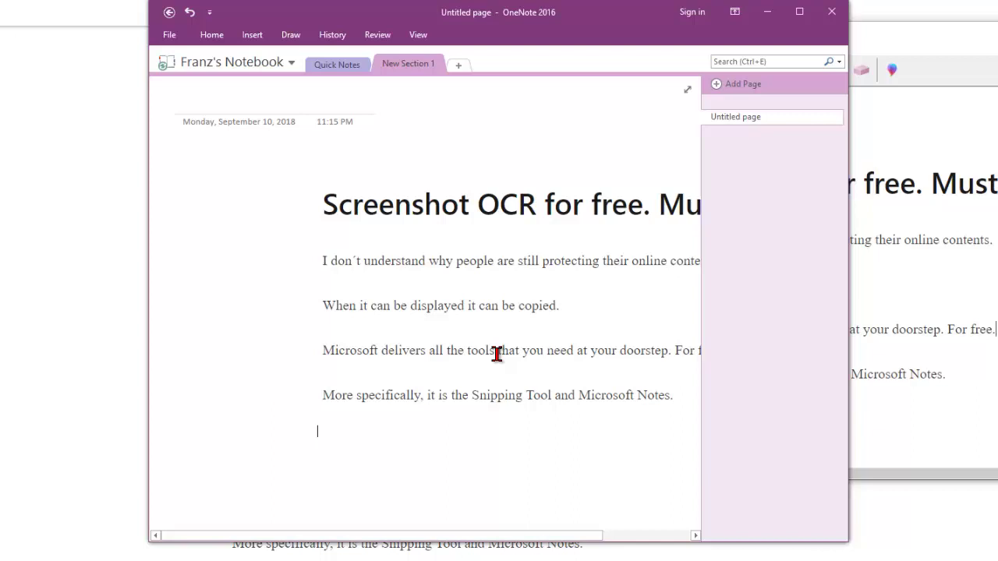
# Step: Copy the text from the pasted picture and paste it as text only below the picture
pyautogui.rightClick(375, 269)
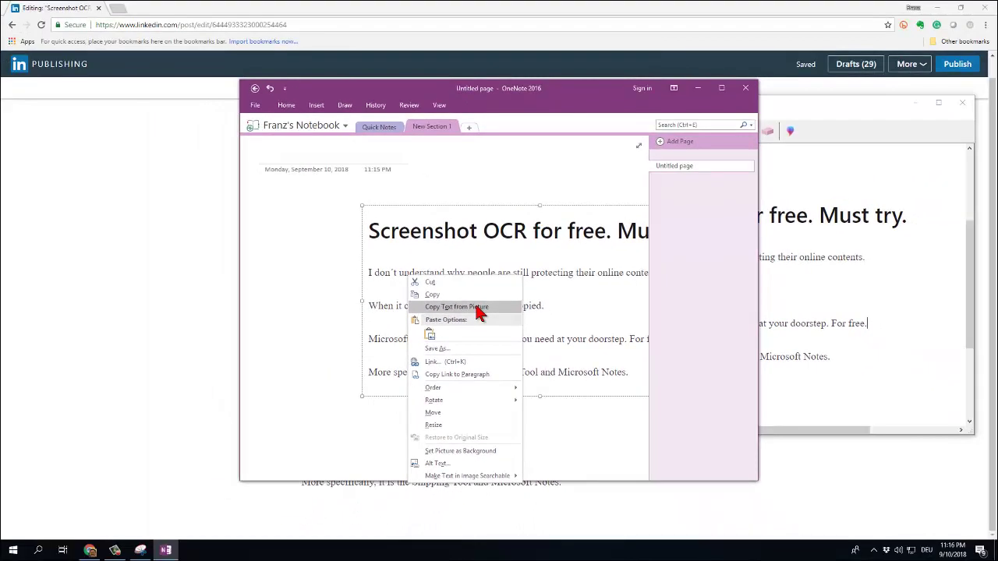
pyautogui.click(477, 308)
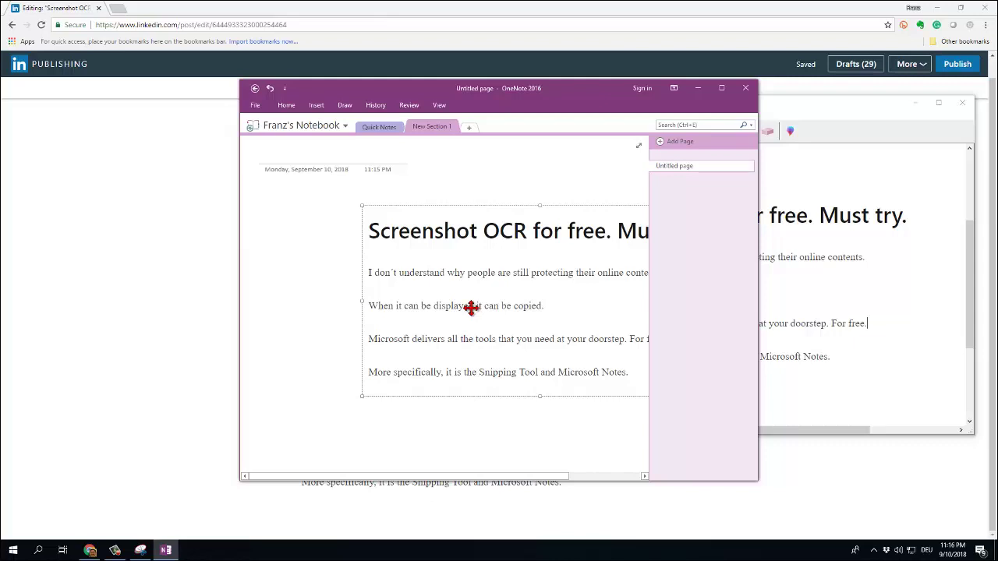
pyautogui.click(347, 436)
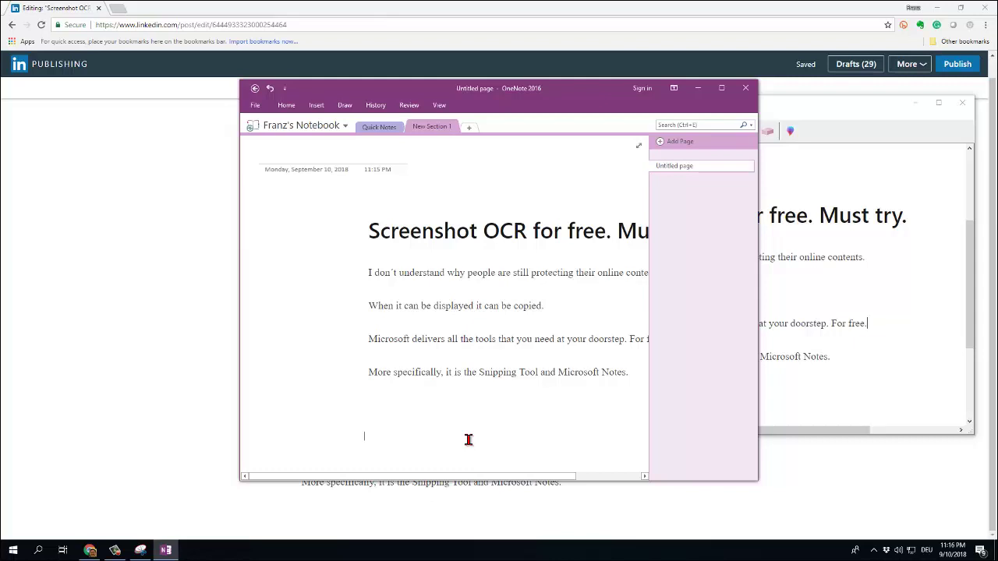
pyautogui.click(455, 343)
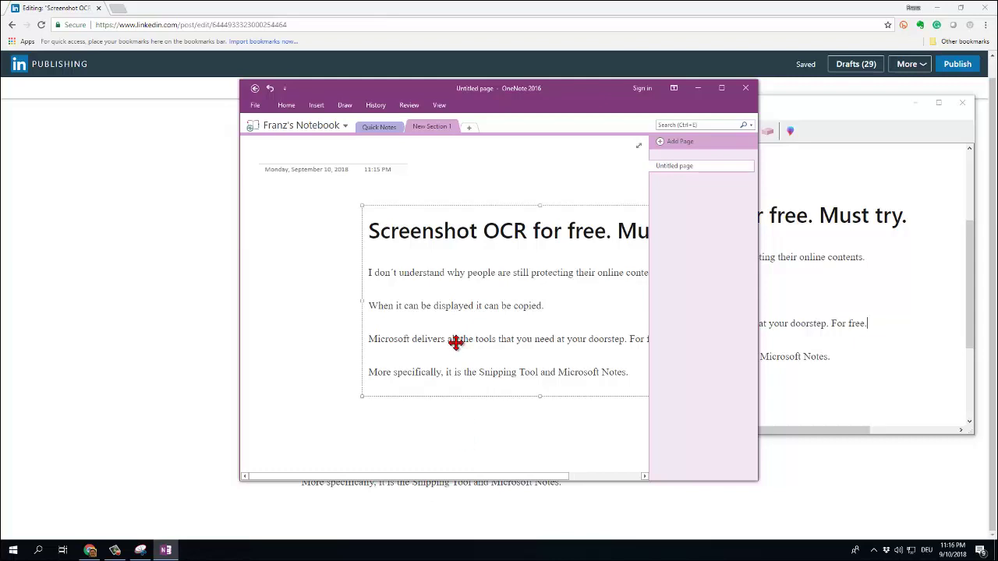
pyautogui.click(401, 437)
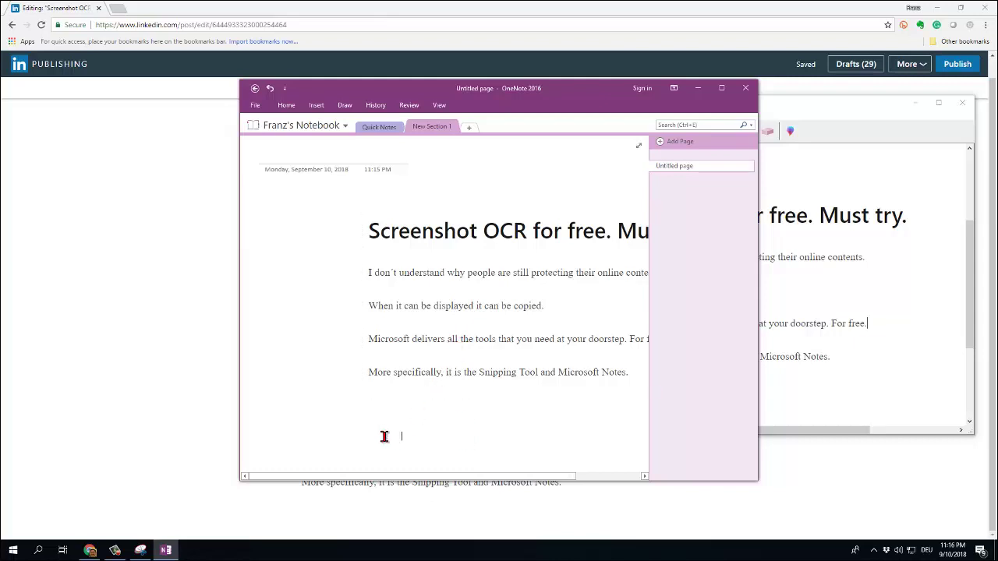
pyautogui.rightClick(413, 438)
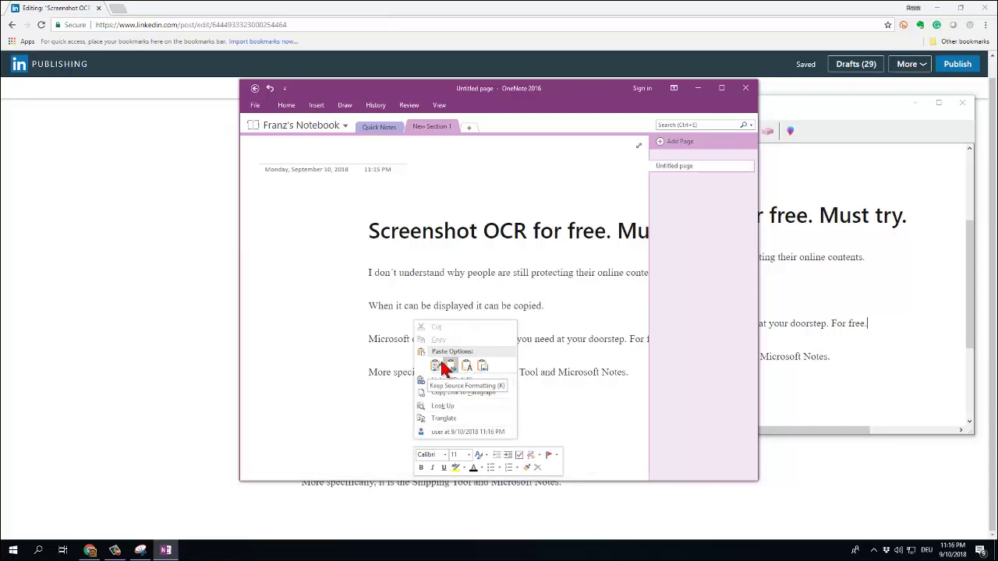
pyautogui.click(466, 365)
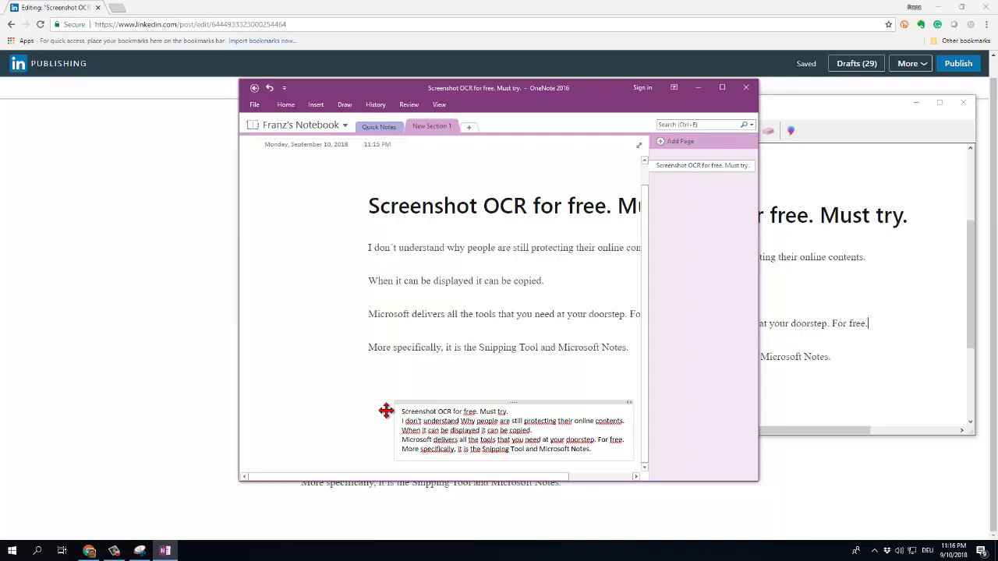
# Step: Switch to the LinkedIn article in the browser, add blank lines after the last paragraph and paste the extracted text as plain text
pyautogui.click(372, 517)
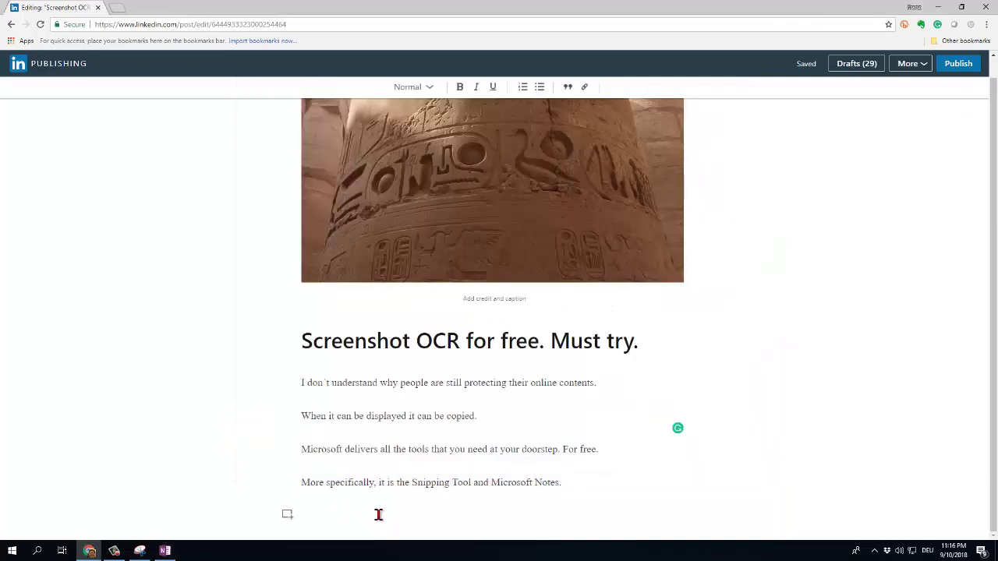
pyautogui.press('Return')
pyautogui.press('Return')
pyautogui.press('Return')
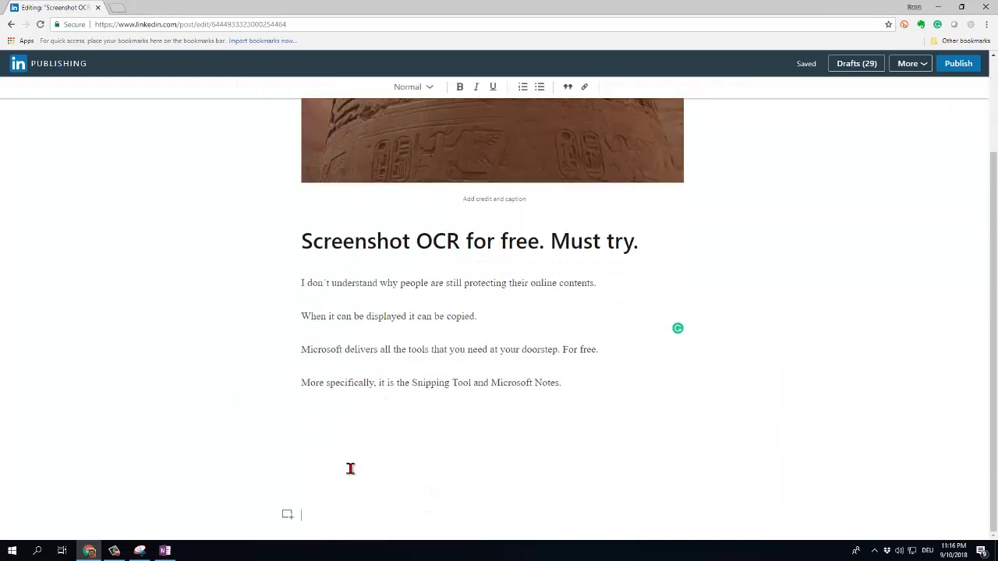
pyautogui.rightClick(319, 442)
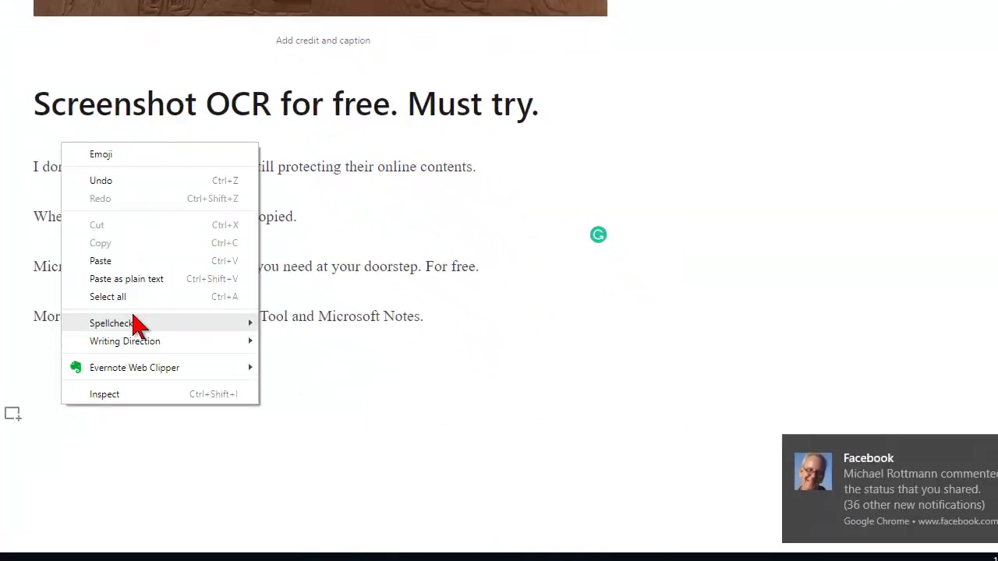
pyautogui.click(148, 279)
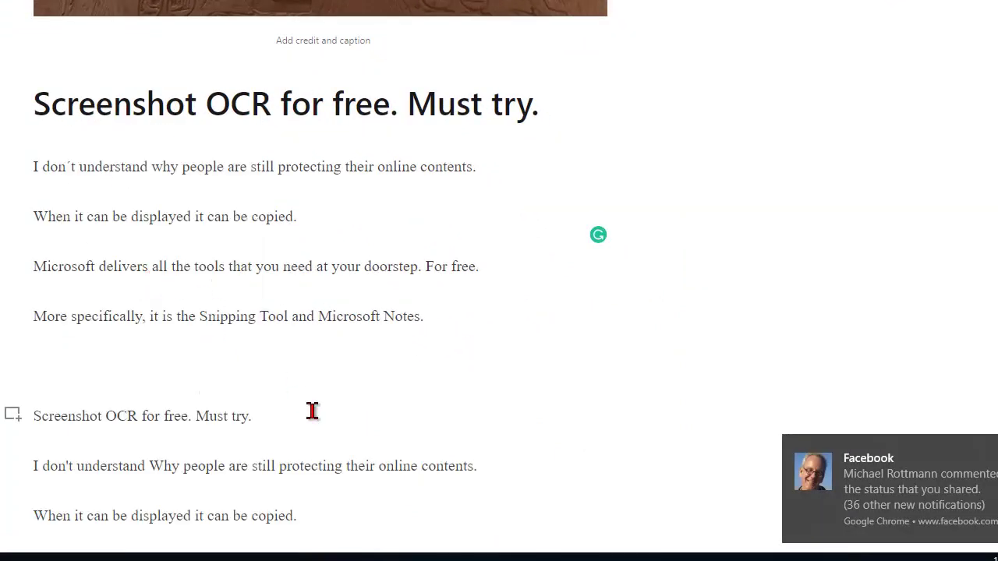